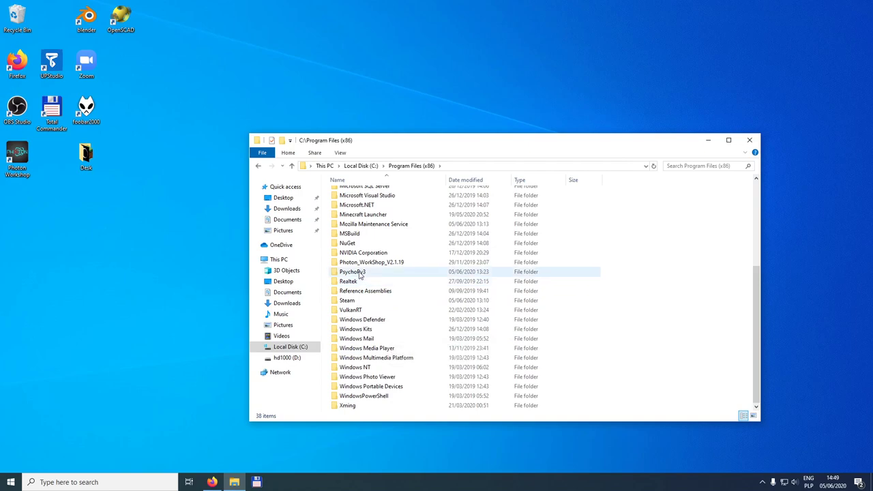
Step: Rename the PsychoPy3 folder in Program Files (x86) to PsychoPy3.0.6
right_click(418, 274)
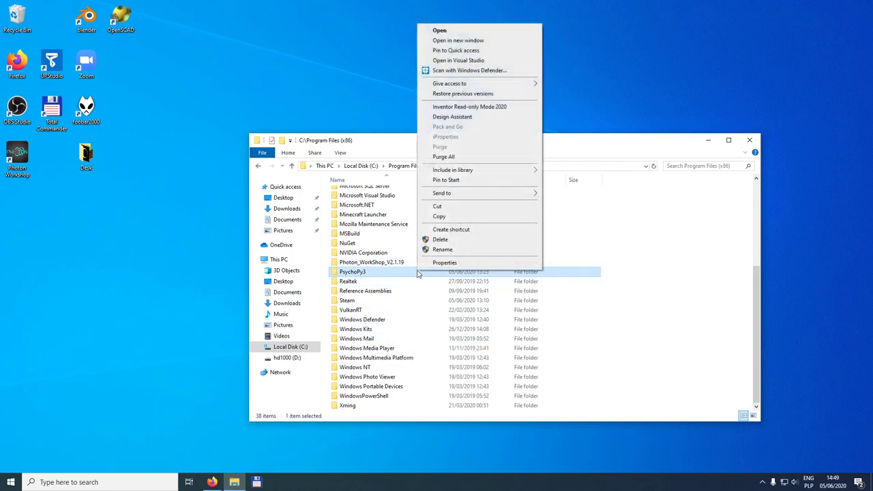
click(448, 251)
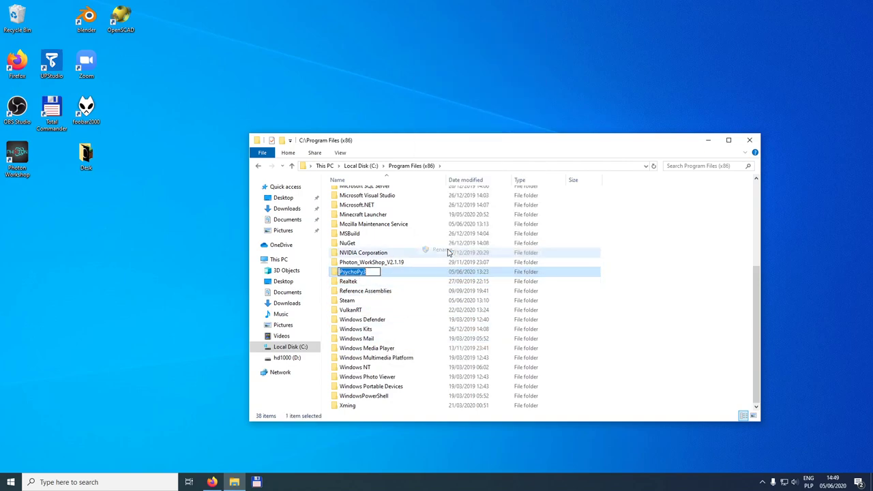
key(End)
text(.0.6)
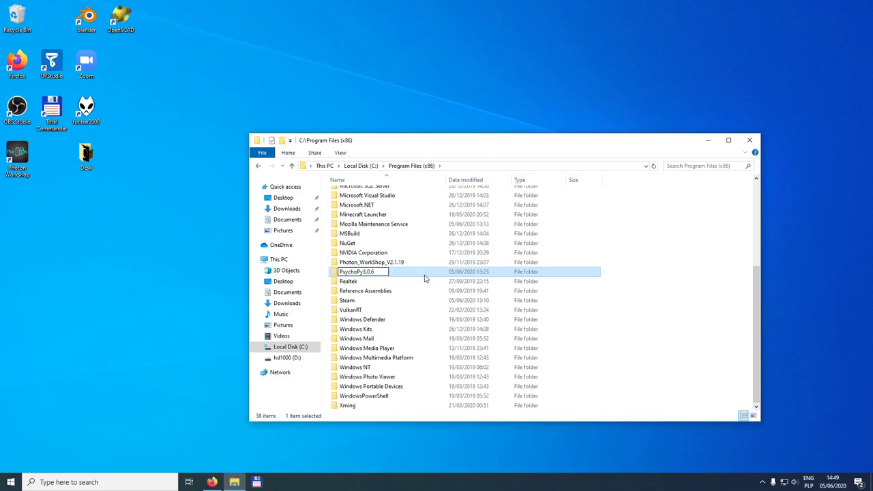
key(Return)
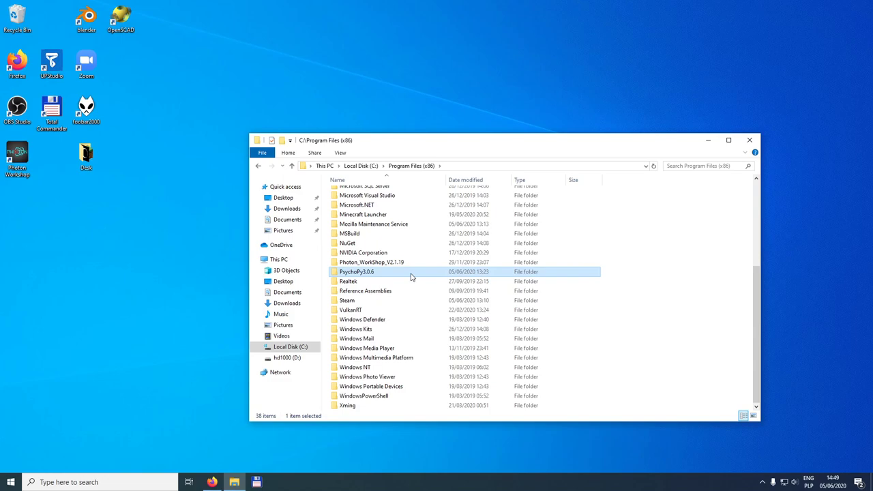
Step: Search Windows for "psy", open the PsychoPy3 app's file location, and move its PsychoPy3 shortcut onto the desktop
click(57, 481)
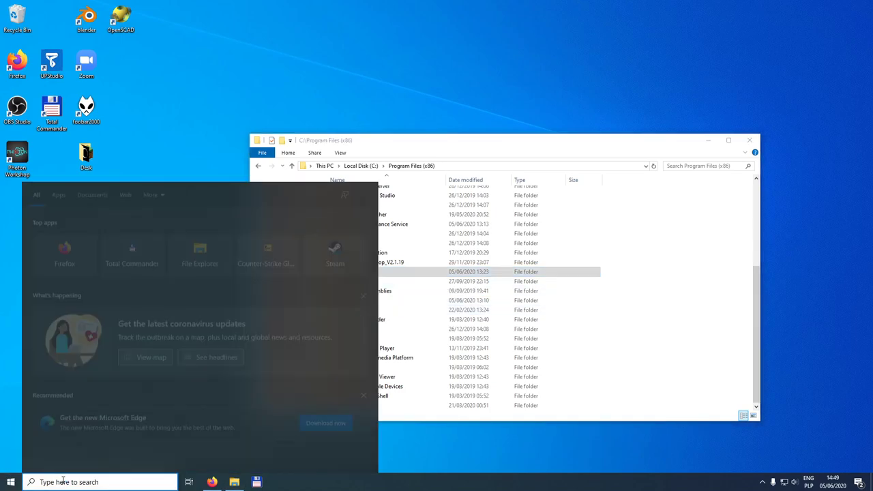
text(psy)
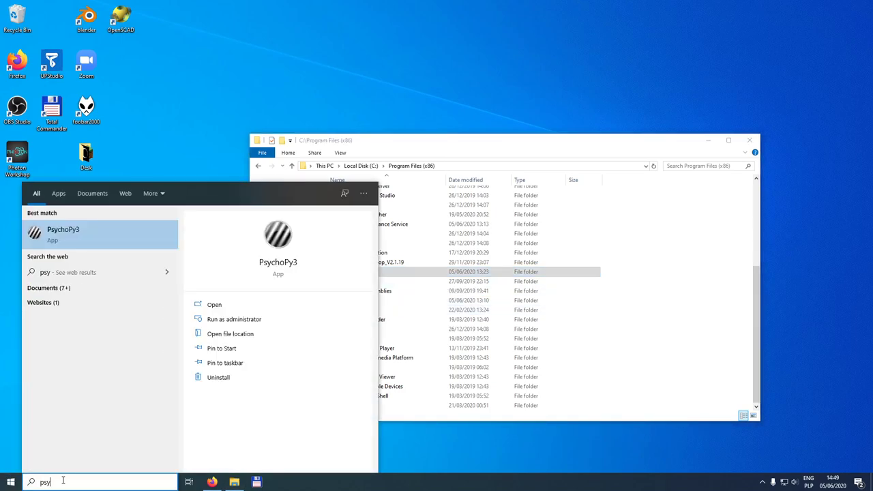
right_click(111, 230)
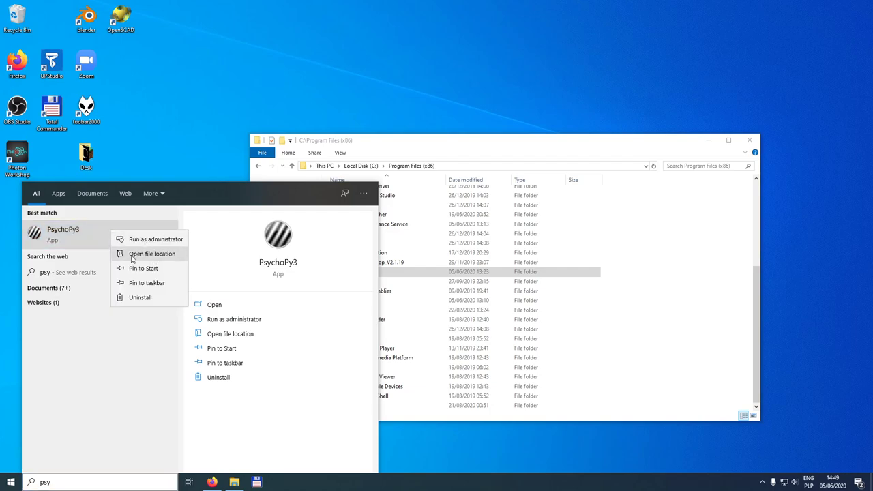
click(171, 255)
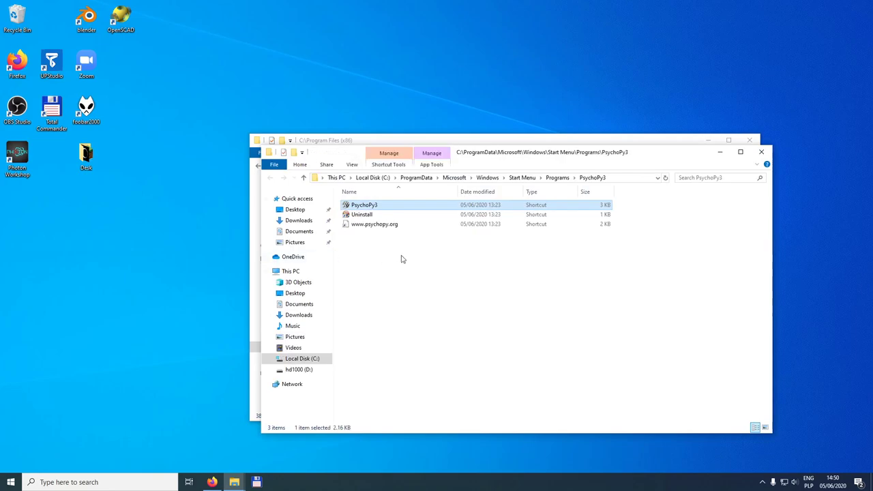
drag(376, 209, 169, 201)
key(ctrl)
key(ctrl)
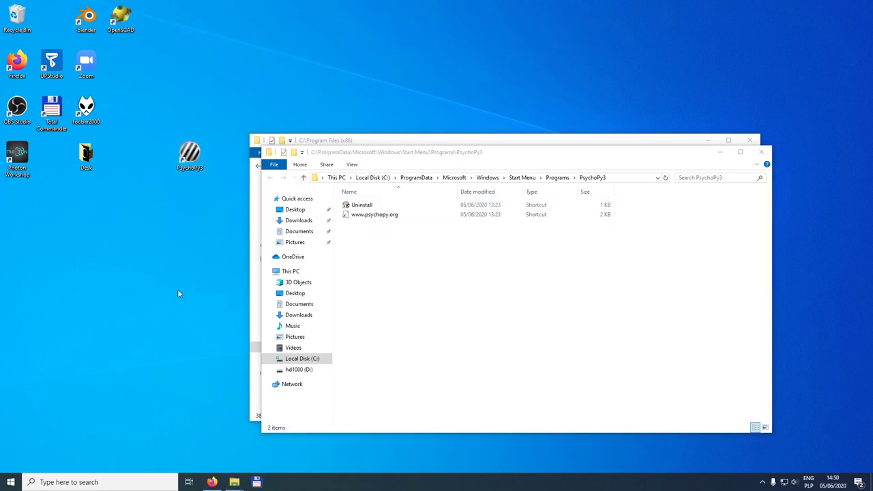
Step: In the desktop PsychoPy3 shortcut's properties, add .0.6 to the PsychoPy3 folder name in the target path
right_click(186, 158)
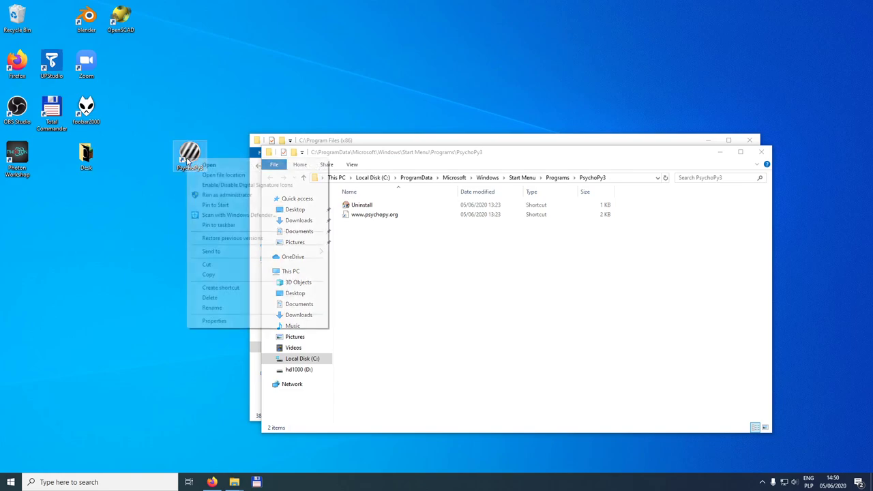
click(214, 321)
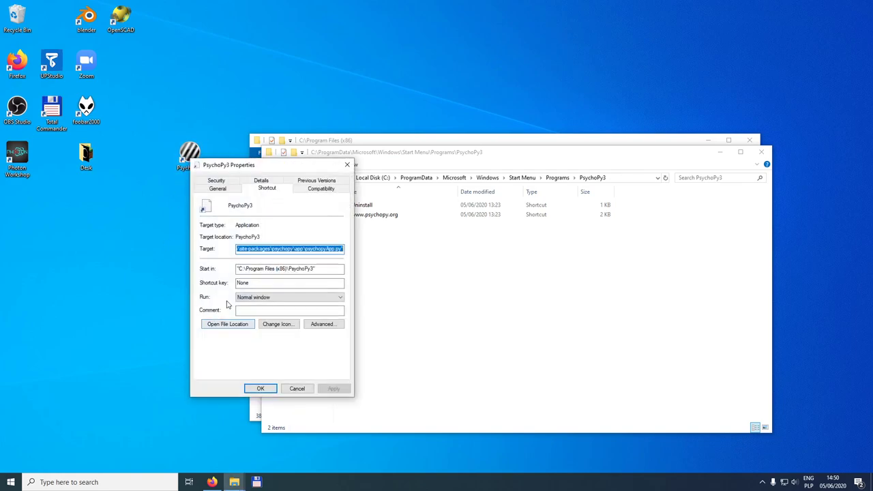
click(301, 249)
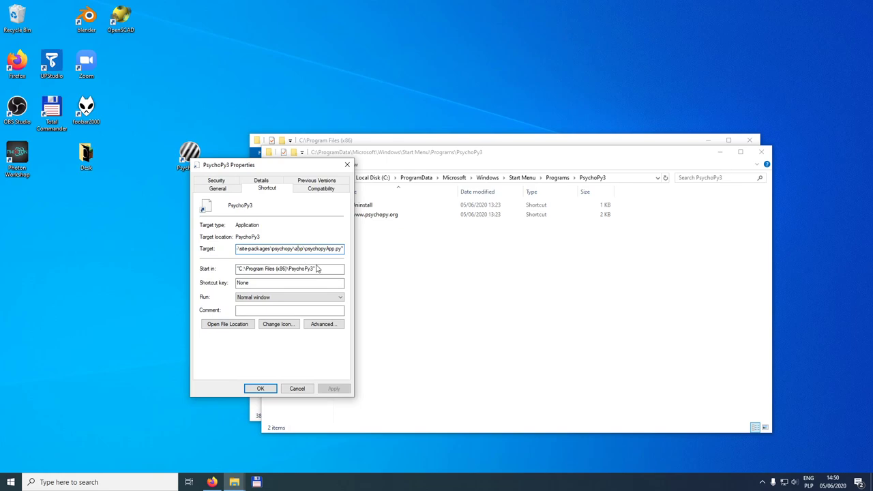
key(Left)
key(Left)
key(Left)
key(Left)
key(Left)
key(Left)
key(Left)
key(Left)
key(Left)
key(Left)
key(Left)
key(Left)
key(Left)
key(Left)
key(Left)
key(Left)
key(Left)
key(Left)
key(Left)
key(Left)
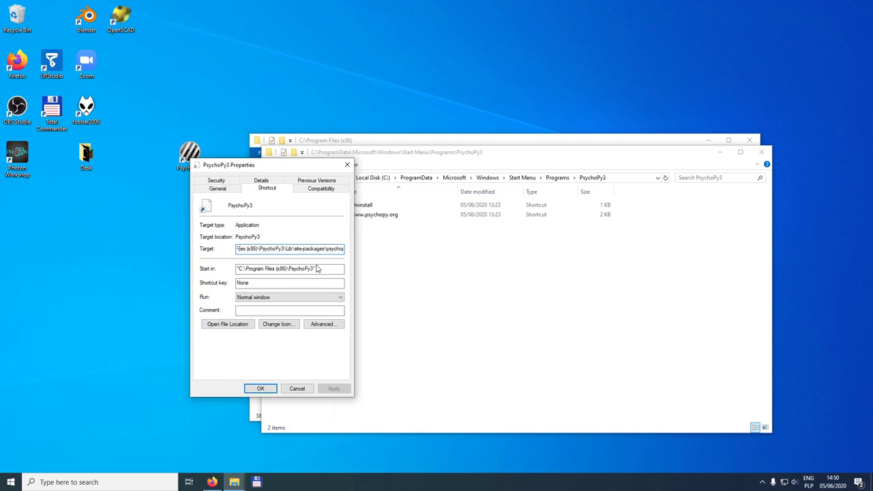
key(Left)
key(Left)
key(Left)
key(Left)
key(Left)
key(Left)
key(Left)
key(Left)
key(Left)
key(Left)
key(Left)
key(Left)
key(Left)
key(Left)
key(Left)
key(Left)
key(Left)
key(Left)
key(Left)
key(Left)
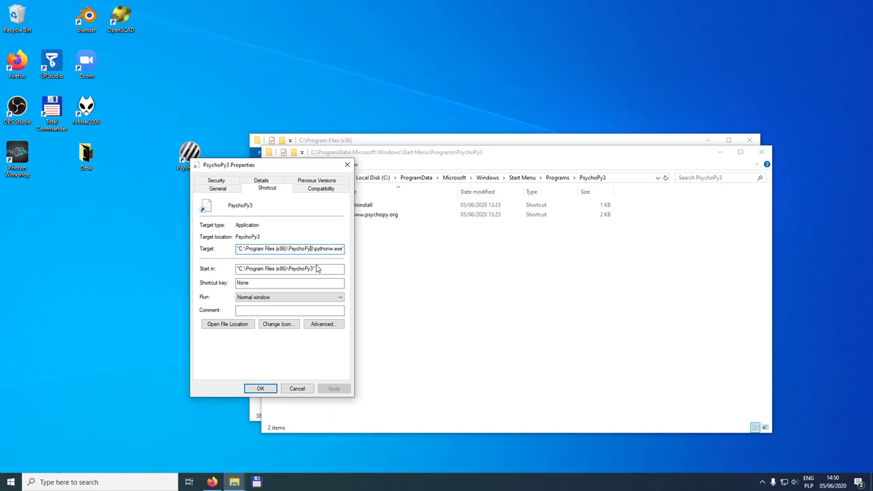
text(.0.6)
key(Right)
key(Right)
key(Right)
key(Right)
key(Right)
key(Right)
key(Right)
key(Right)
key(Right)
key(Right)
key(Right)
key(Right)
key(Right)
key(Right)
key(Right)
key(Right)
key(Right)
key(Right)
key(Right)
key(Right)
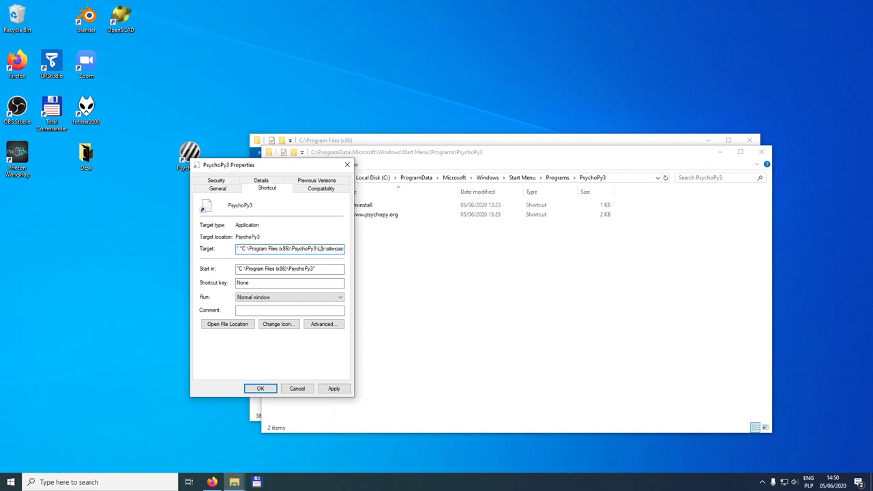
key(Left)
key(Right)
key(Right)
key(Right)
key(Right)
key(Right)
key(Right)
Step: Set the shortcut's Start in folder to "C:\Program Files (x86)\PsychoPy3.0.6" and save the shortcut properties
click(305, 269)
text(.0.6)
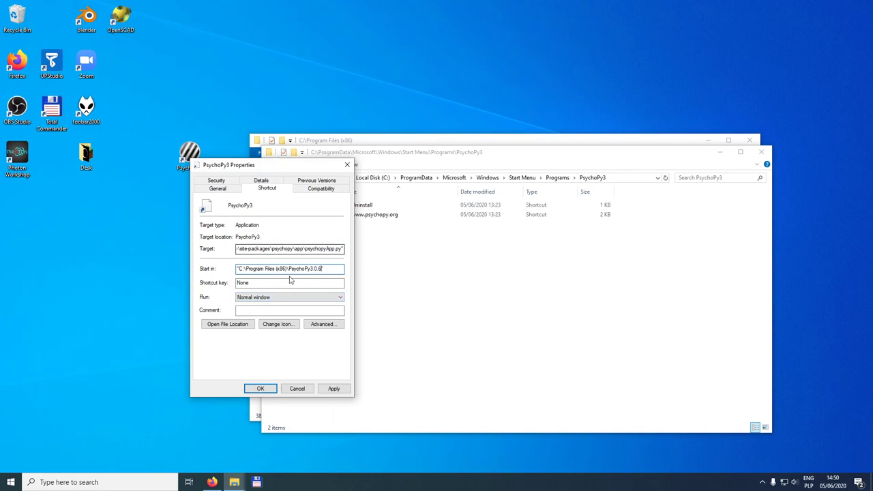
click(321, 388)
click(283, 301)
click(265, 391)
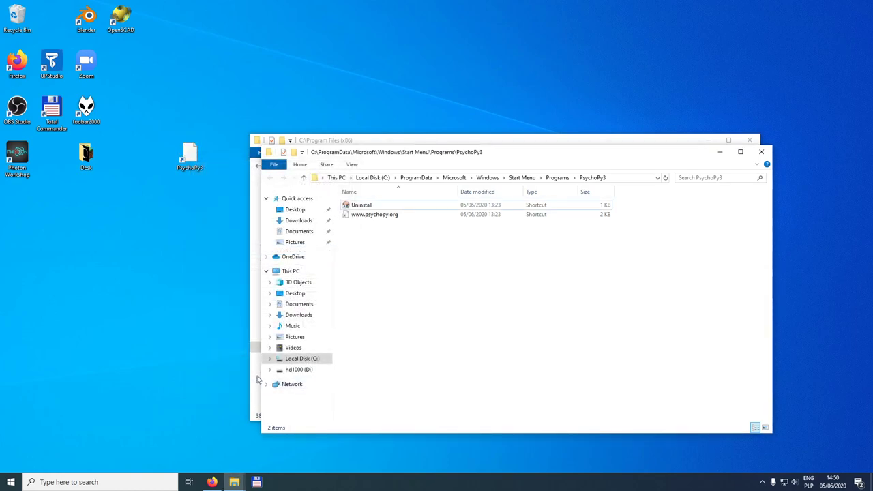
Step: Test the edited desktop shortcut by launching PsychoPy, check the version in its window title, and close it
click(189, 163)
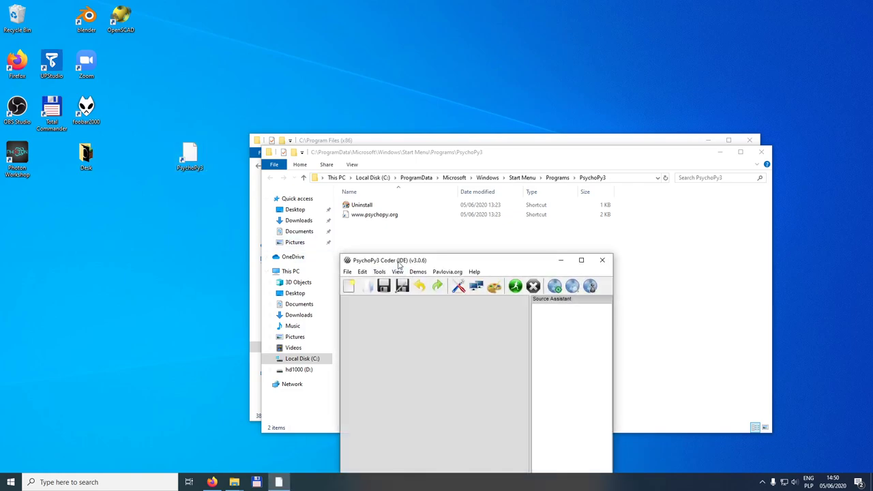
drag(412, 258, 266, 169)
click(204, 176)
click(218, 270)
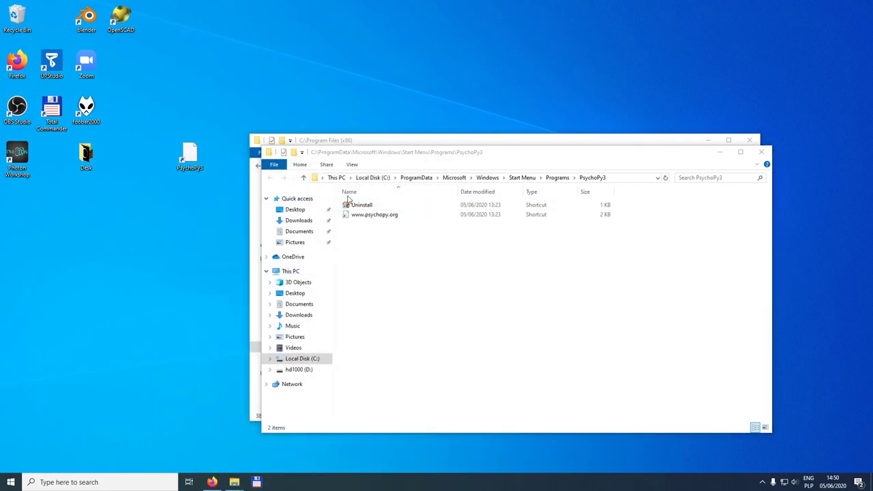
Step: Close the open folder windows and run the StandalonePsychoPy3-2020.1.3-win64.exe installer from the Downloads folder
click(761, 151)
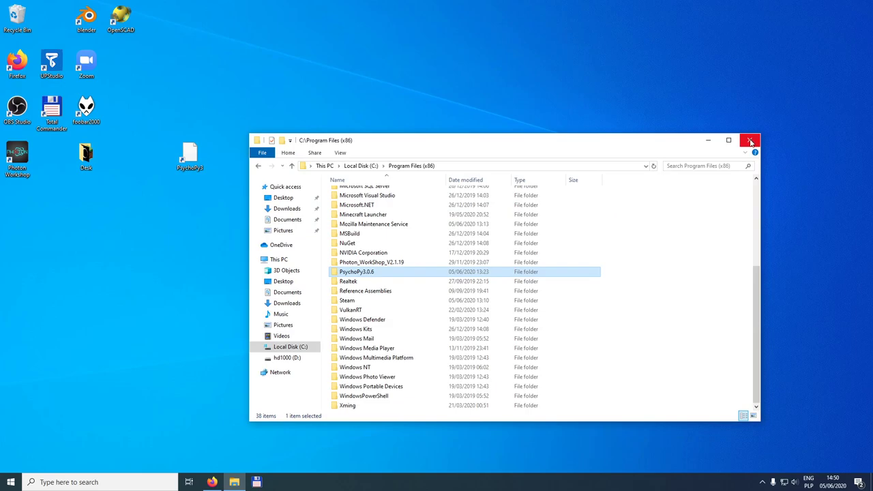
click(749, 141)
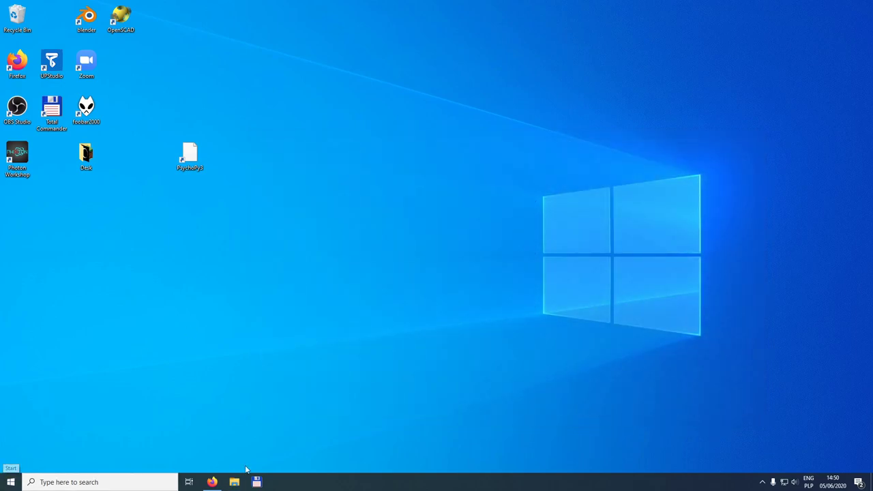
click(235, 483)
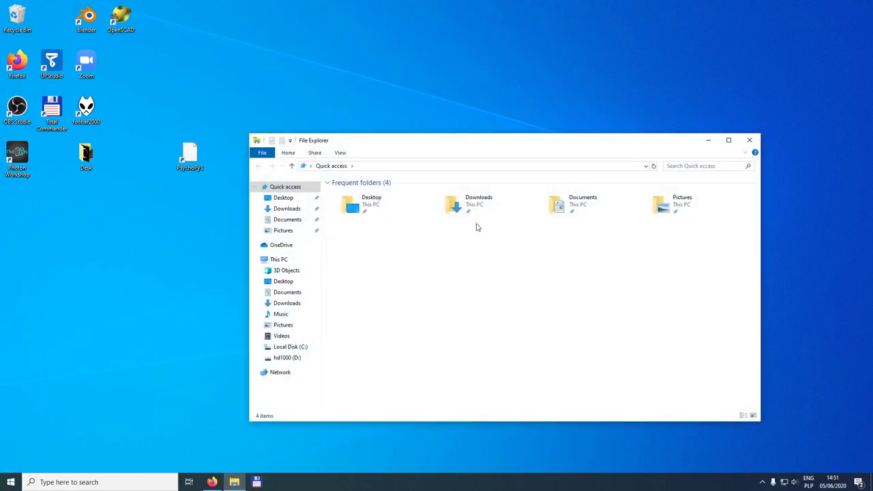
double_click(470, 209)
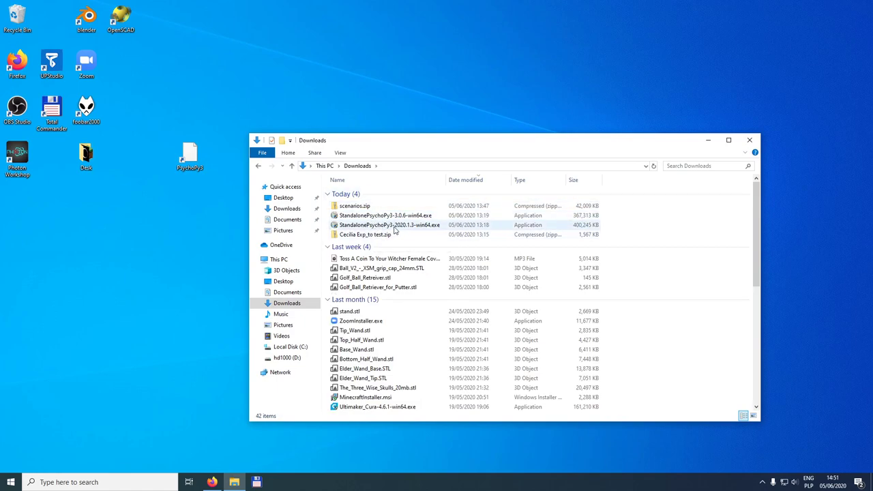
click(396, 228)
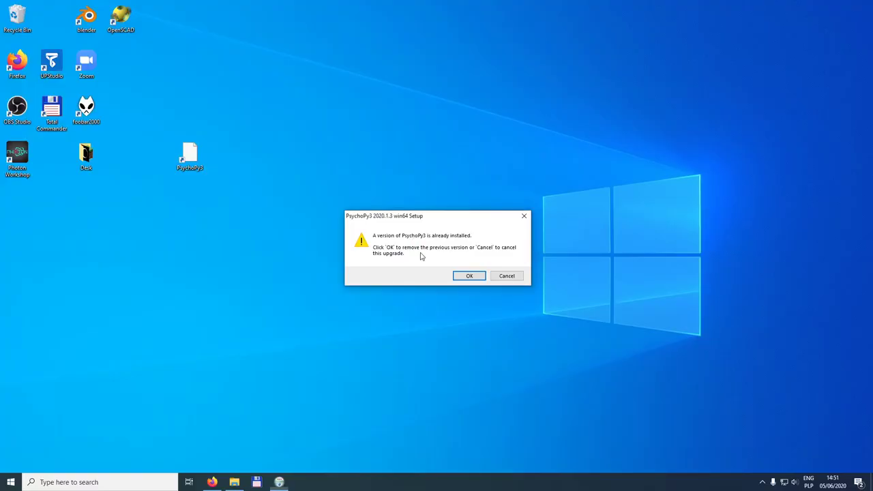
Step: Install PsychoPy3 2020.1.3 for anyone using this computer into C:\Program Files\PsychoPy3, agreeing to remove the previous version
click(468, 277)
click(486, 314)
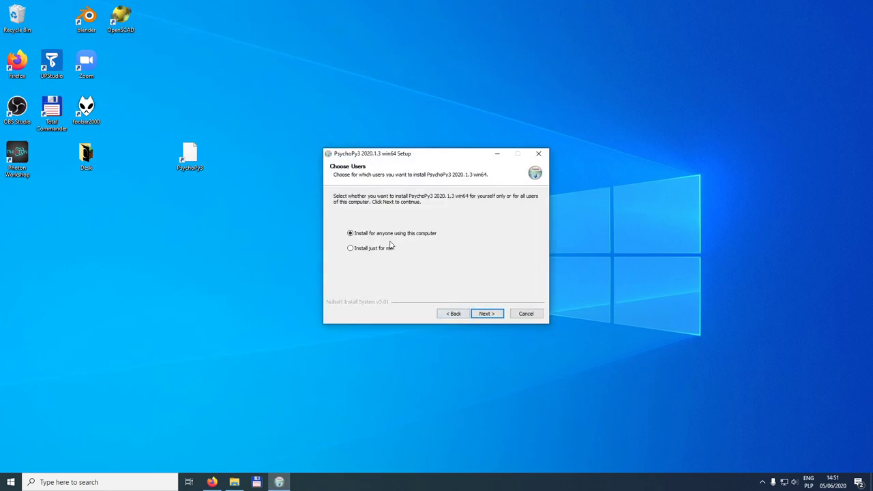
click(492, 315)
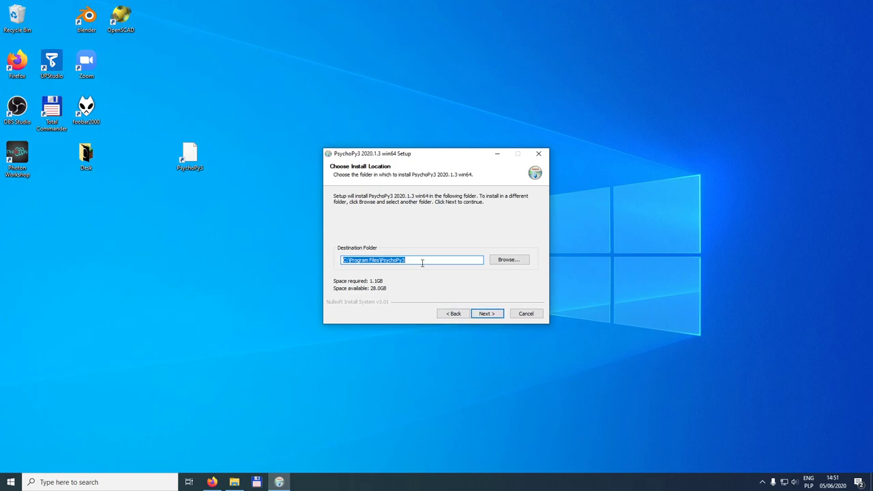
click(491, 314)
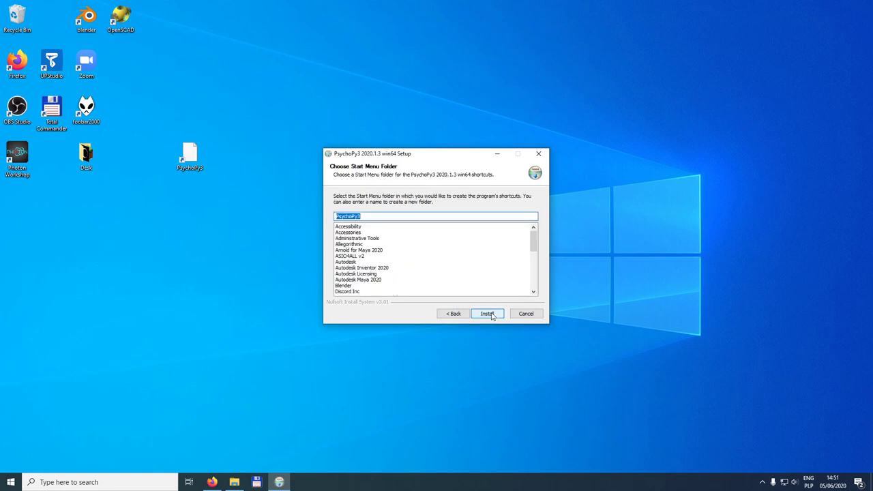
click(488, 314)
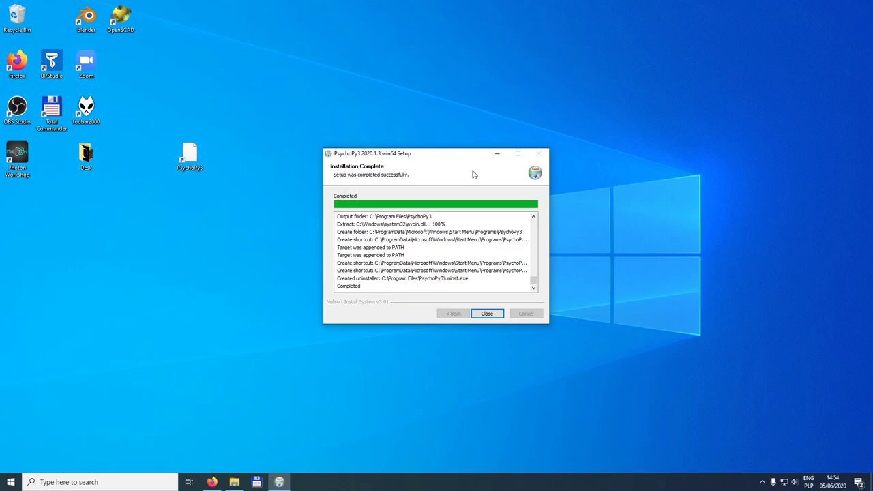
click(489, 316)
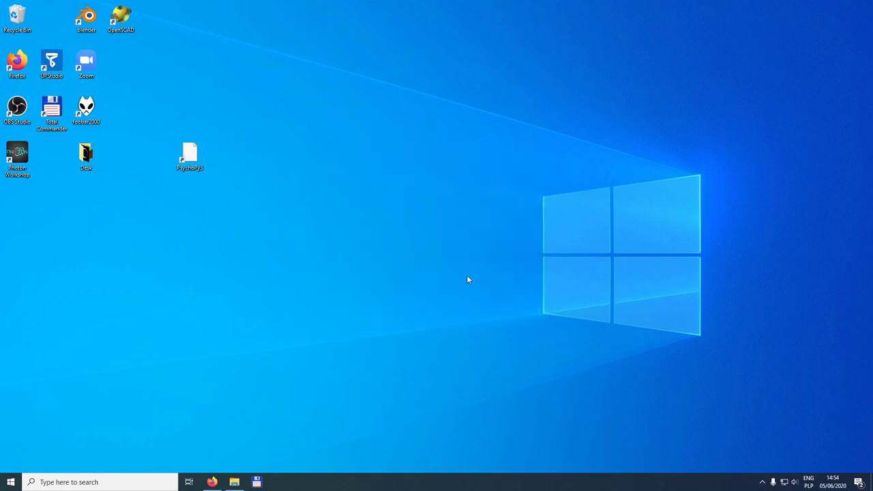
Step: Search Windows for "psy", open the new PsychoPy3 app's file location, and try to copy its shortcut to the desktop
click(113, 480)
text(psy)
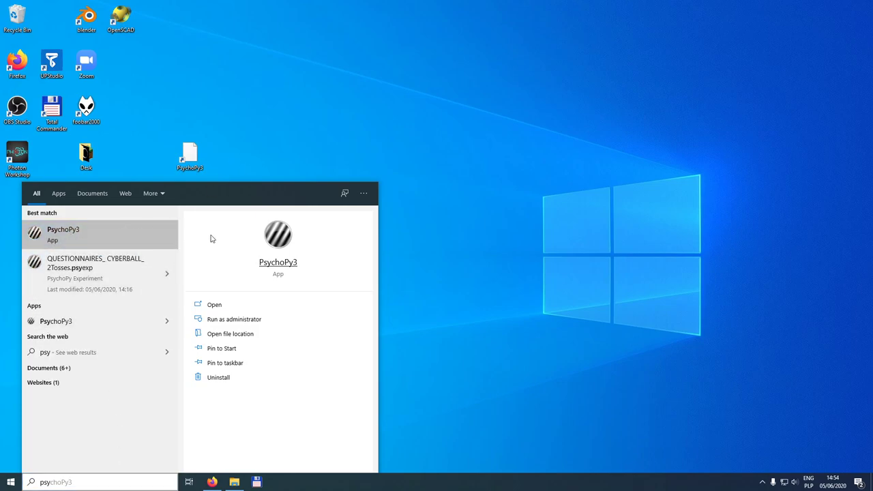
right_click(146, 233)
click(178, 254)
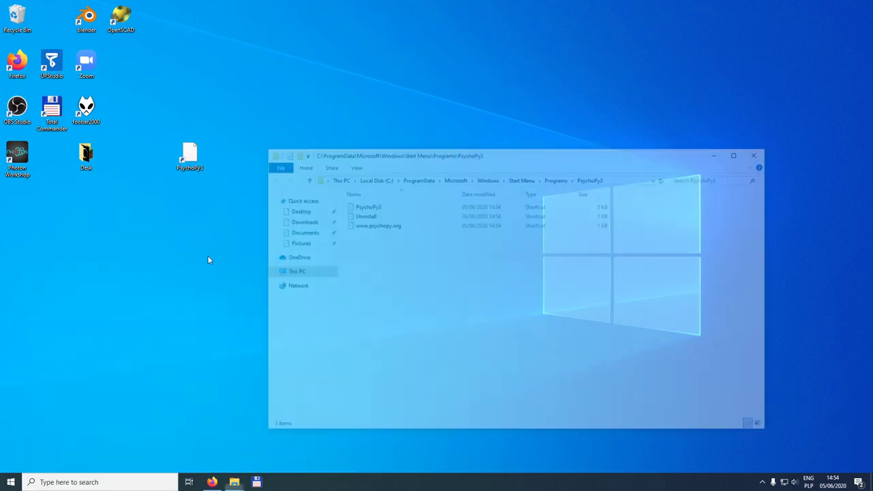
drag(373, 209, 191, 227)
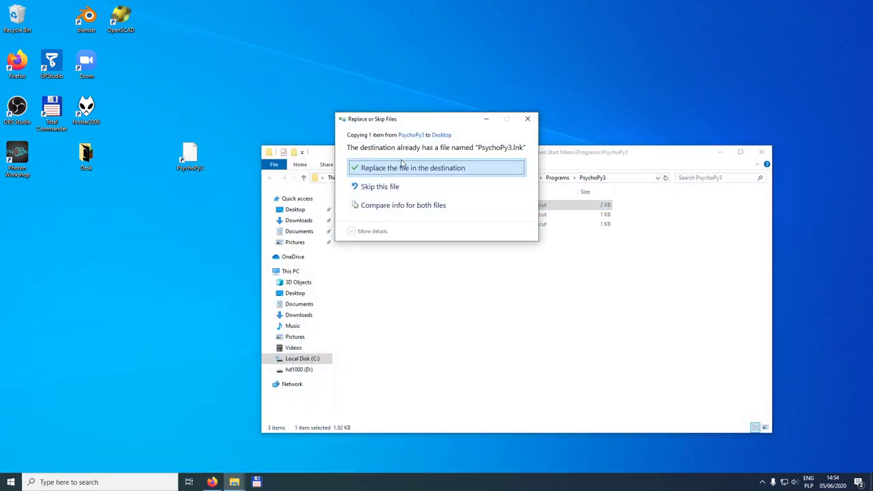
click(412, 168)
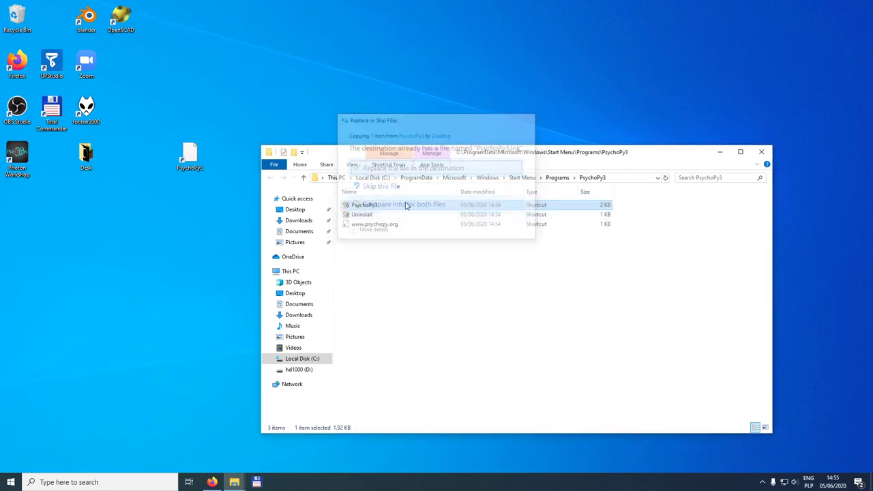
Step: Rename the existing PsychoPy3 desktop shortcut as PsychoPy3.0.6
right_click(199, 157)
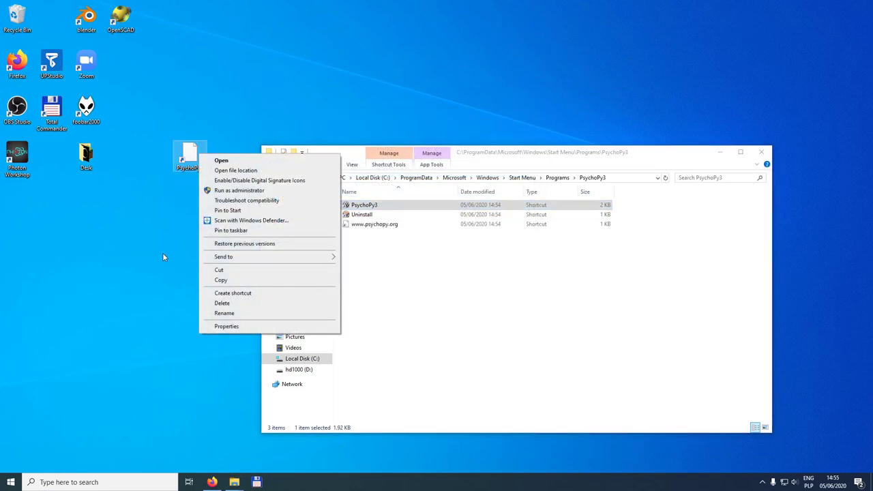
click(225, 313)
text(PsychoPy3.0.0)
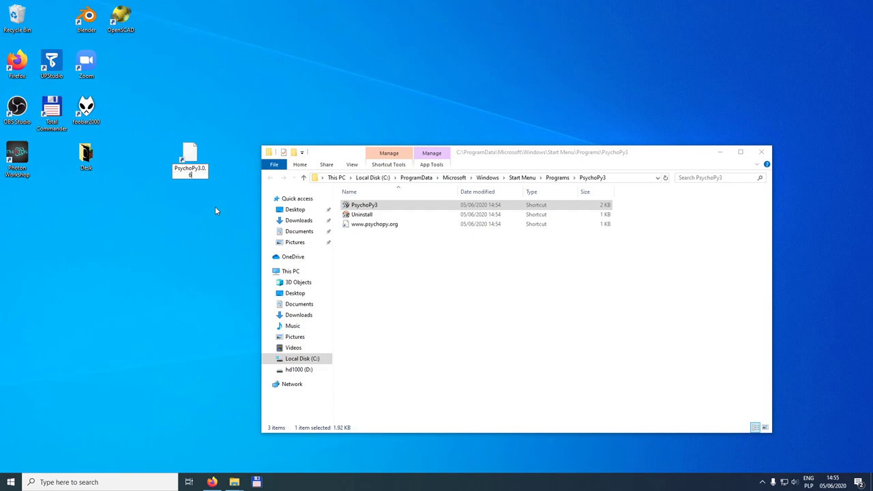
key(Return)
Step: Copy the new PsychoPy3 shortcut from the Start Menu programs folder to the desktop and close the folder window
click(368, 204)
drag(365, 206, 193, 220)
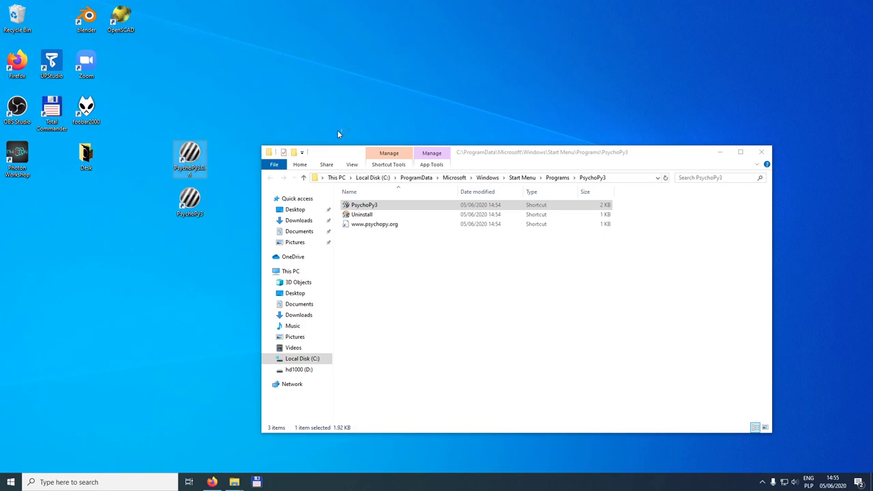
click(762, 152)
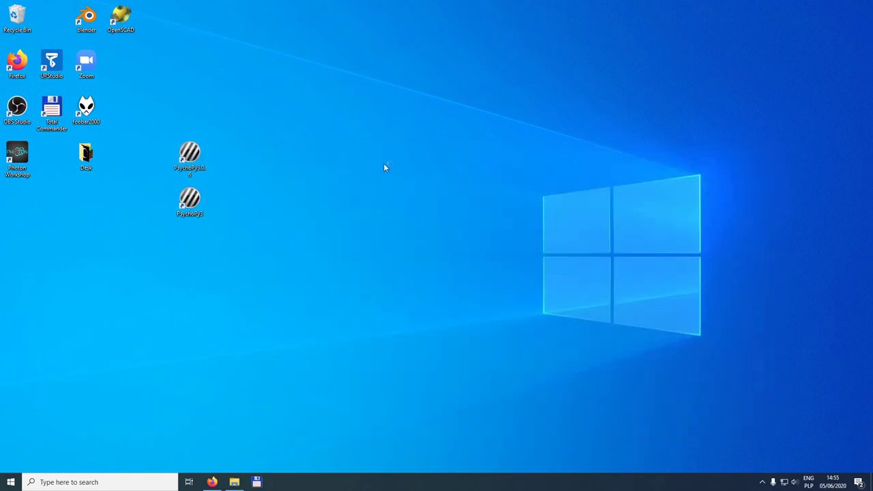
Step: Launch PsychoPy from the PsychoPy3.0.6 desktop shortcut and open the Builder view from its Coder window
drag(368, 131, 229, 117)
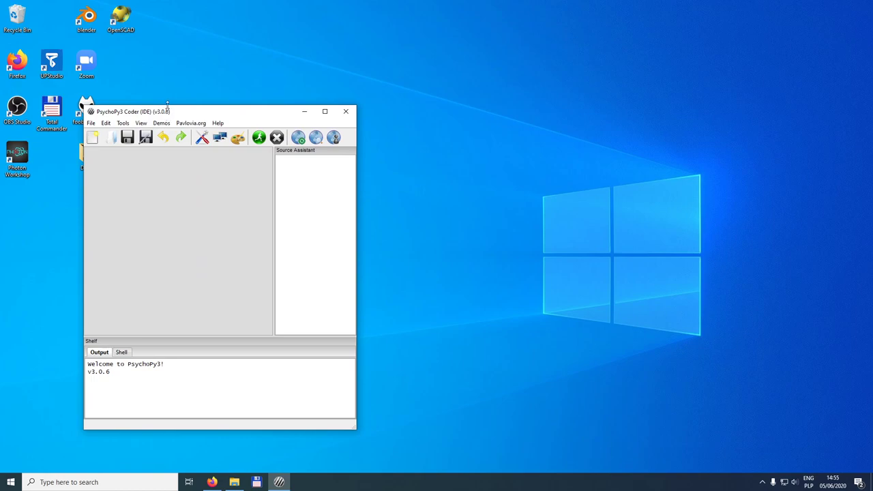
drag(175, 114, 171, 88)
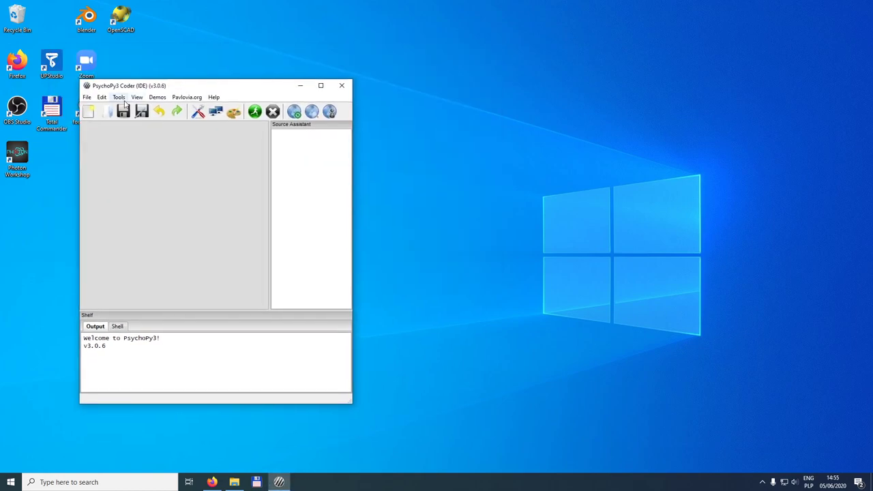
click(137, 98)
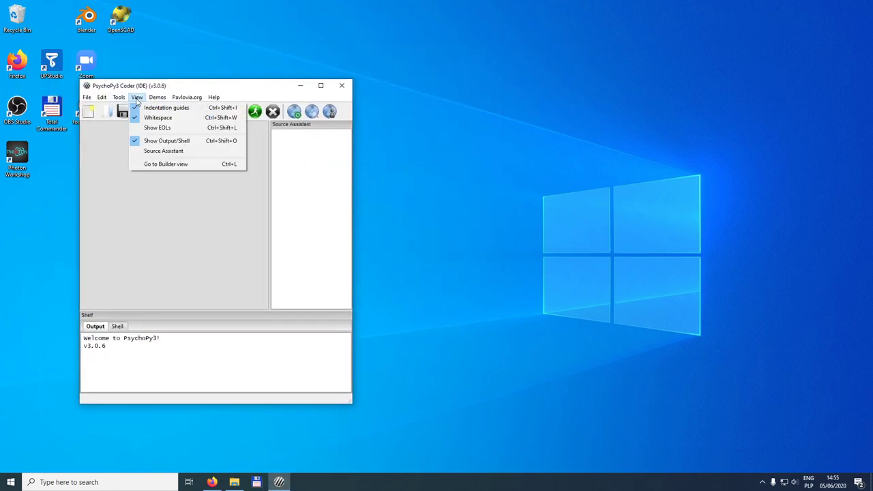
click(165, 164)
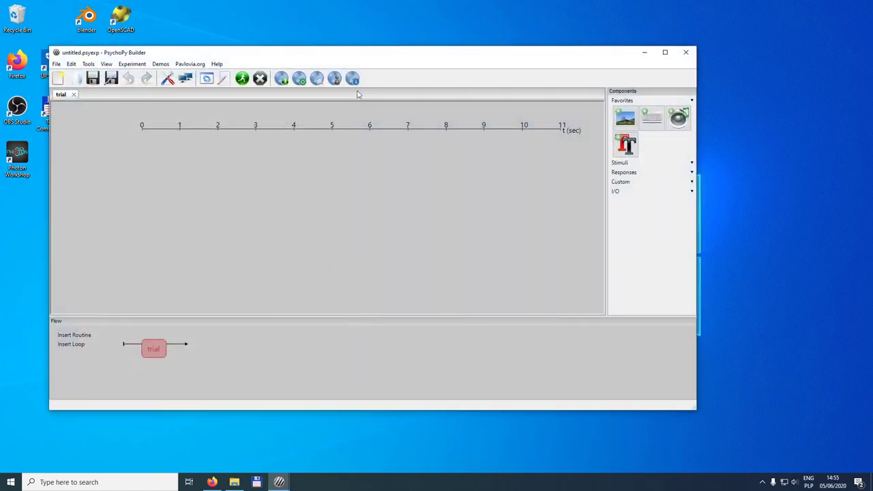
Step: Narrow the Builder window and move the version 3.0.6 Builder and Coder windows clear of the desktop shortcuts
drag(375, 60, 345, 107)
click(232, 89)
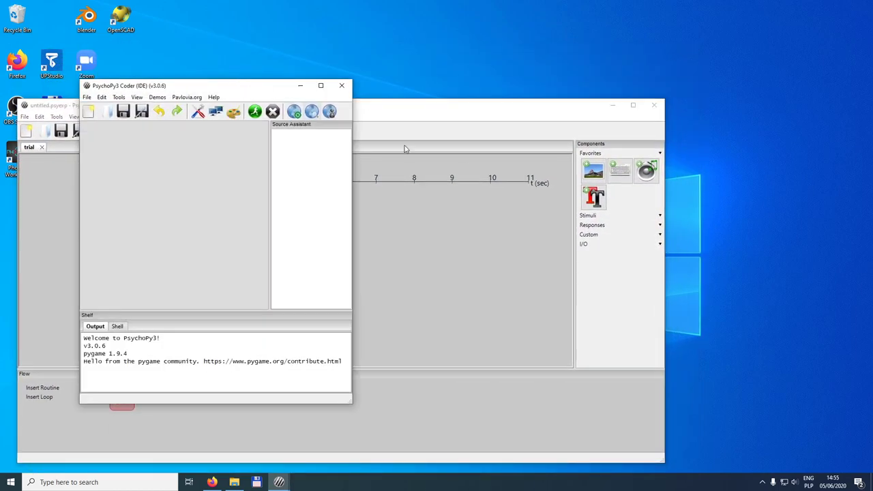
drag(663, 199, 472, 198)
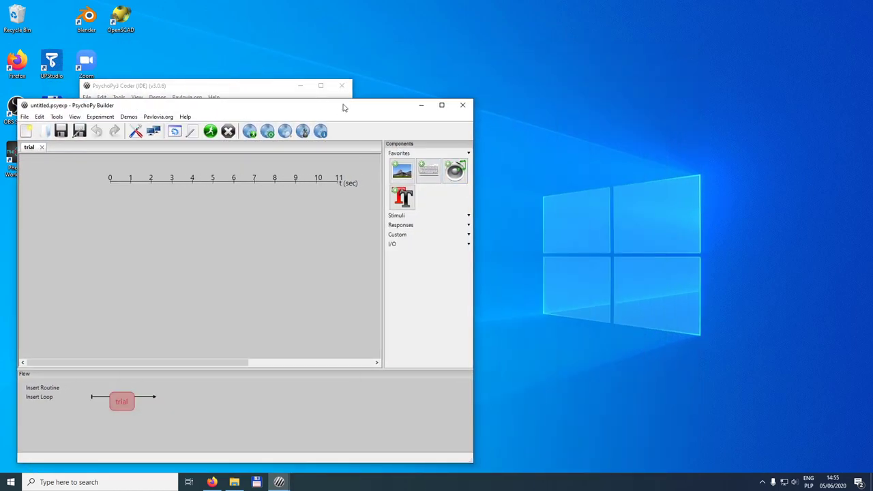
drag(314, 109, 678, 86)
drag(261, 89, 637, 136)
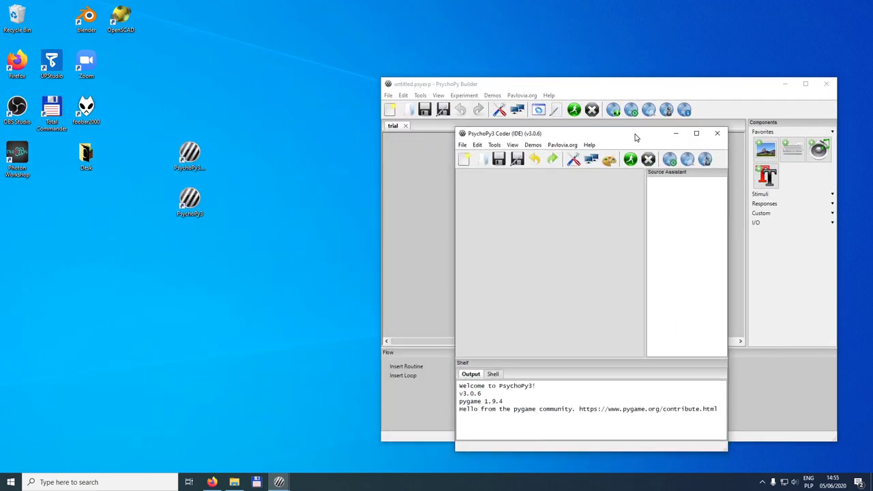
Step: Launch the new version from the PsychoPy3 desktop shortcut and arrange its Runner and Coder windows beside those of version 3.0.6
click(190, 199)
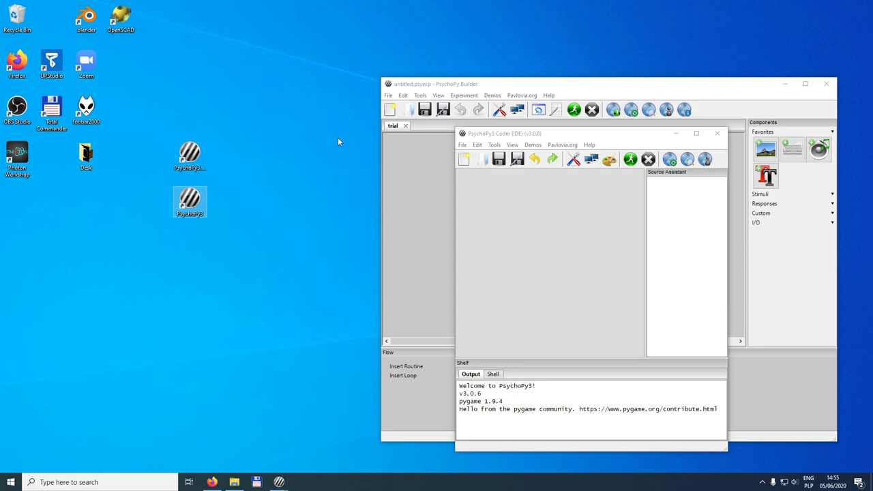
click(320, 173)
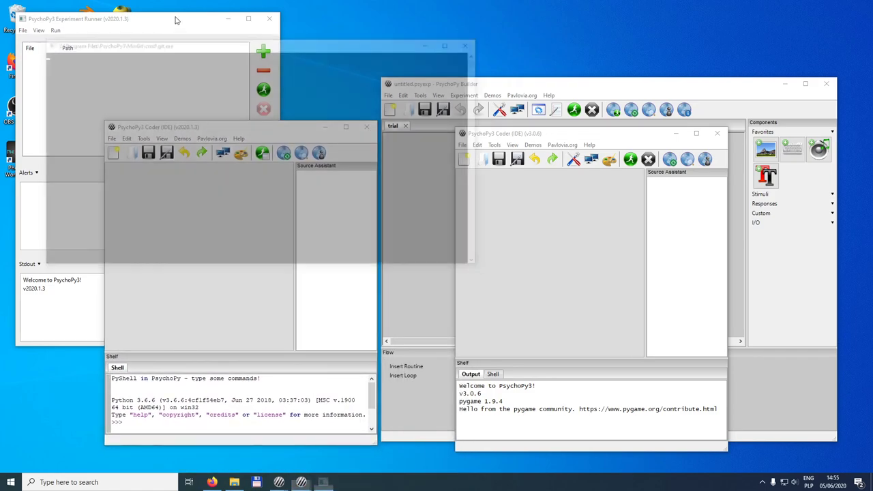
drag(175, 21, 221, 66)
click(345, 141)
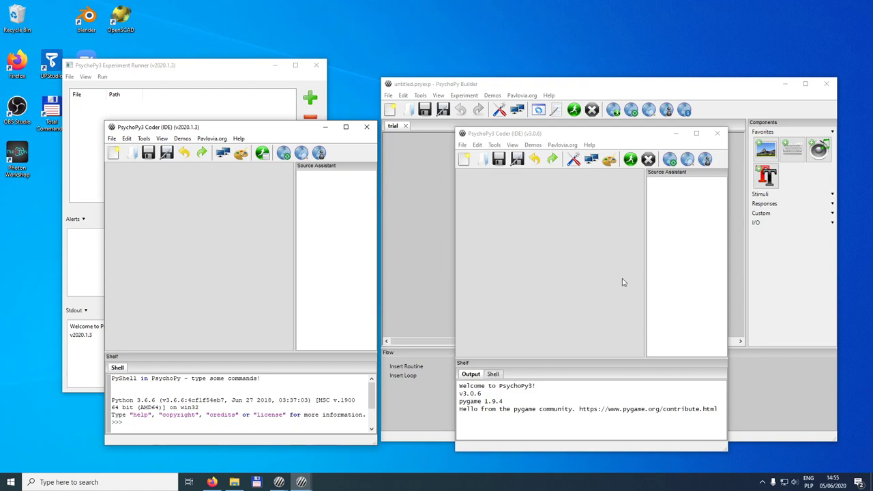
click(762, 482)
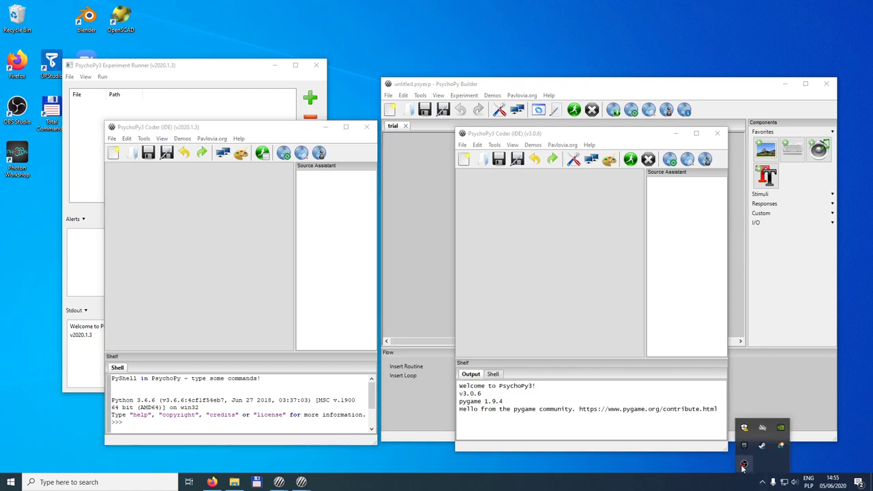